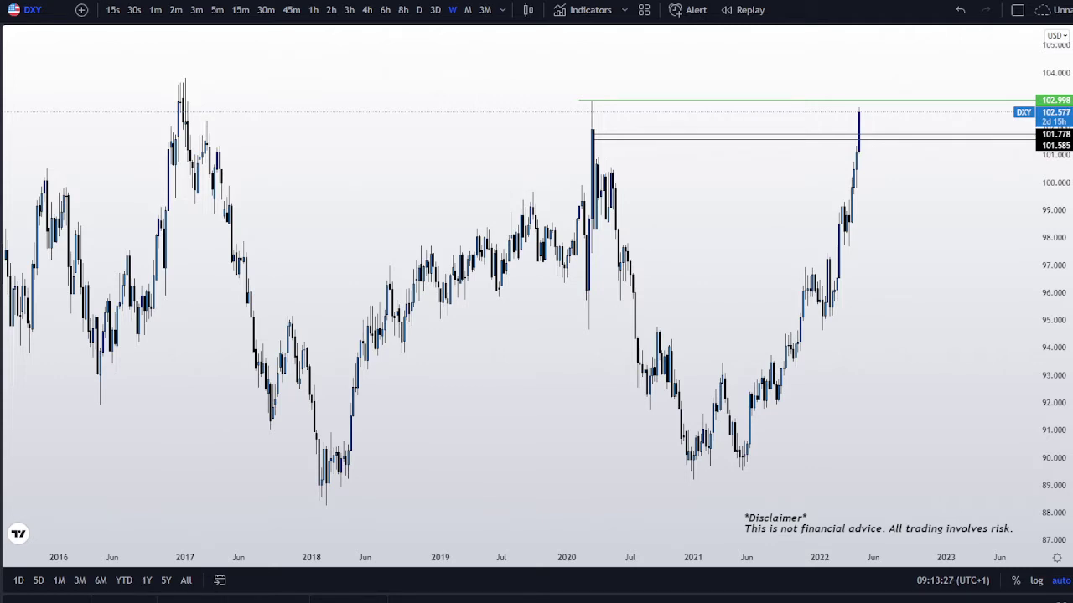
Switch the DXY chart to the daily timeframe and examine the recent April candles around the marked price levels.
scroll(632, 227, up, 1)
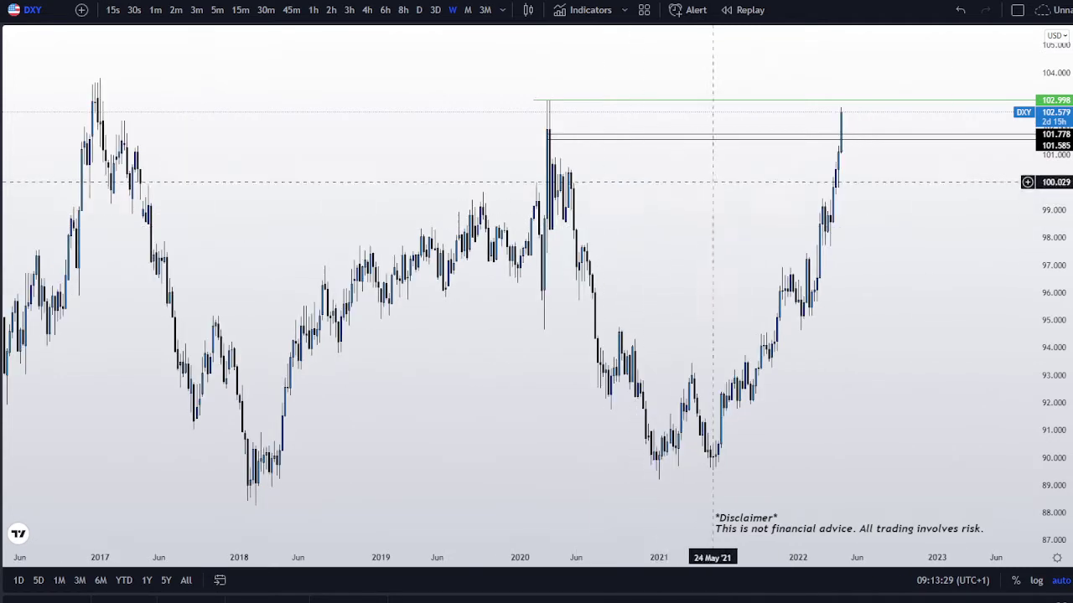
drag(727, 183, 705, 184)
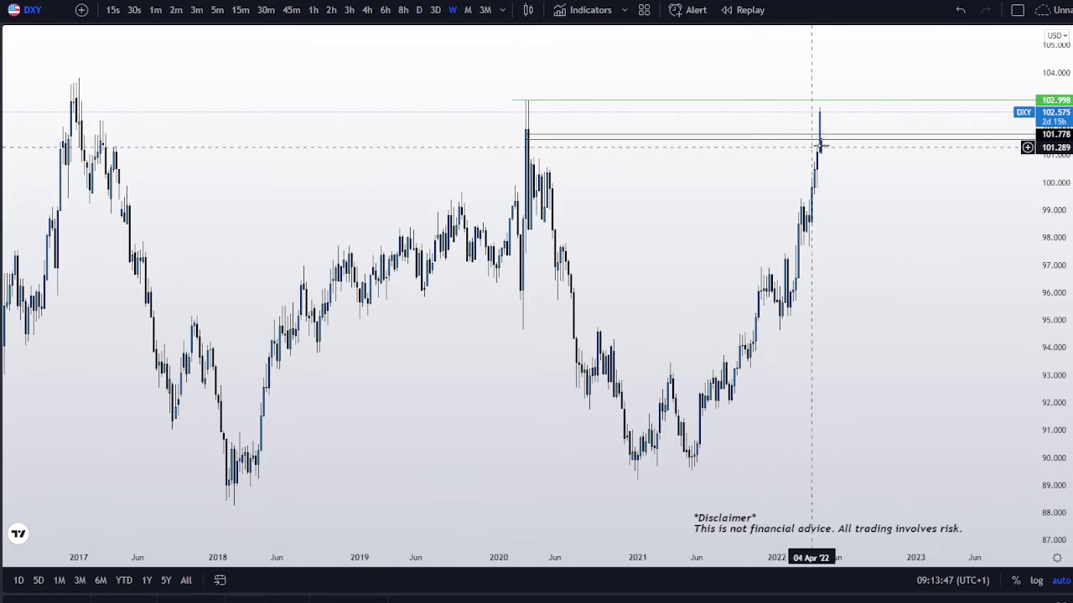
click(419, 10)
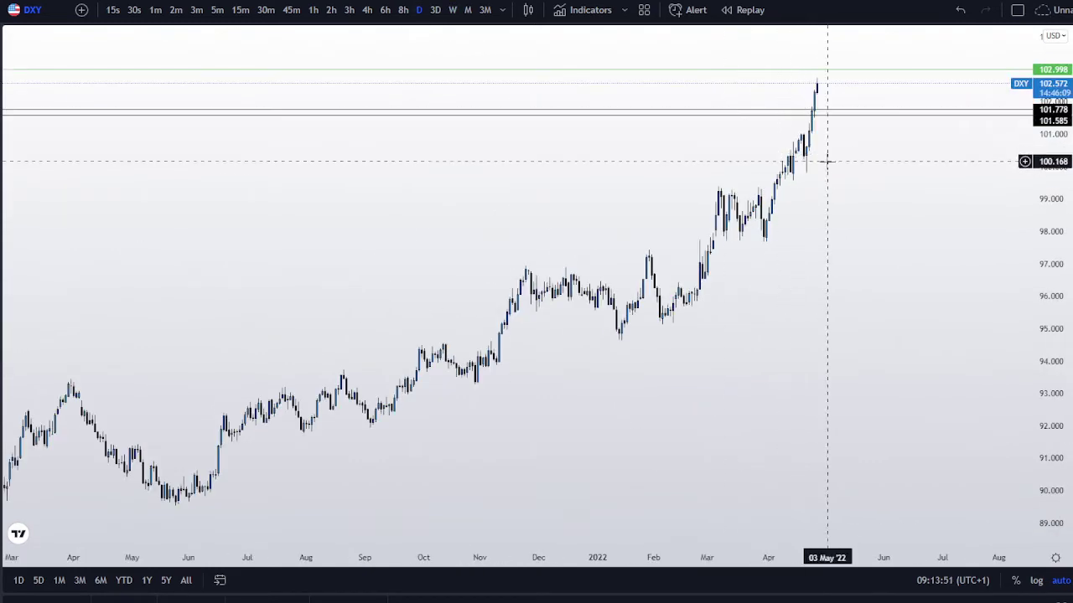
scroll(838, 354, up, 5)
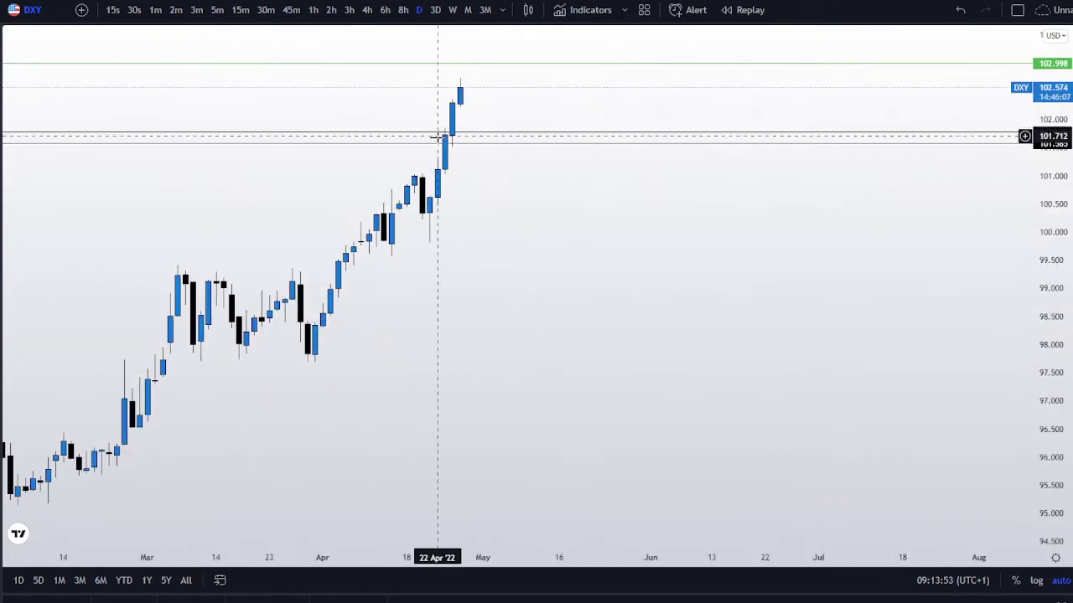
drag(491, 179, 600, 300)
drag(556, 154, 601, 165)
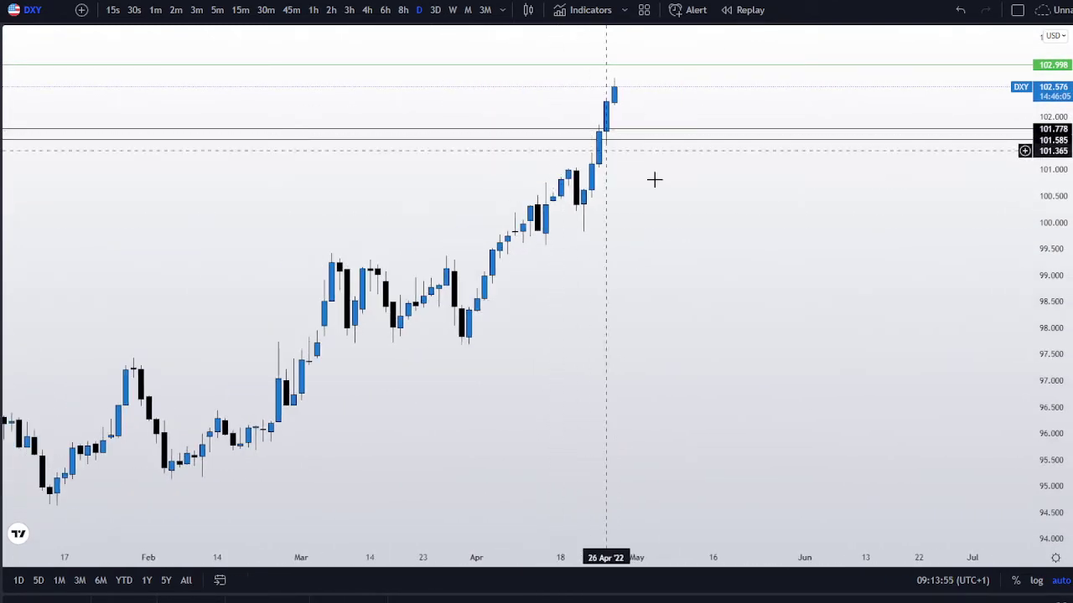
drag(1069, 370, 1034, 213)
drag(932, 260, 977, 460)
scroll(977, 460, up, 3)
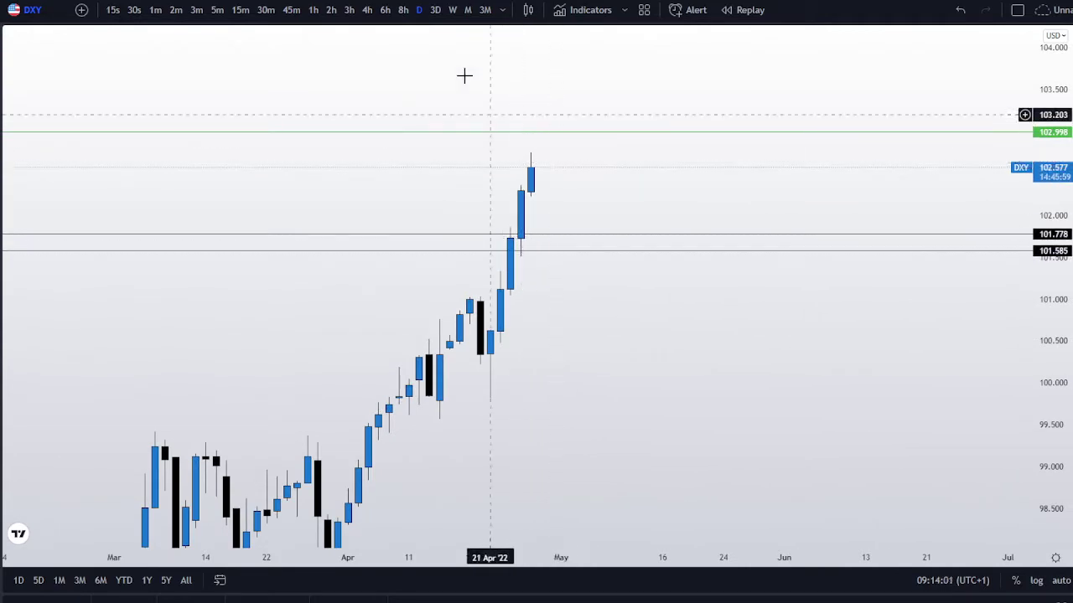
Return to the weekly timeframe and examine the 2020 high and the price history back to 2016.
click(453, 10)
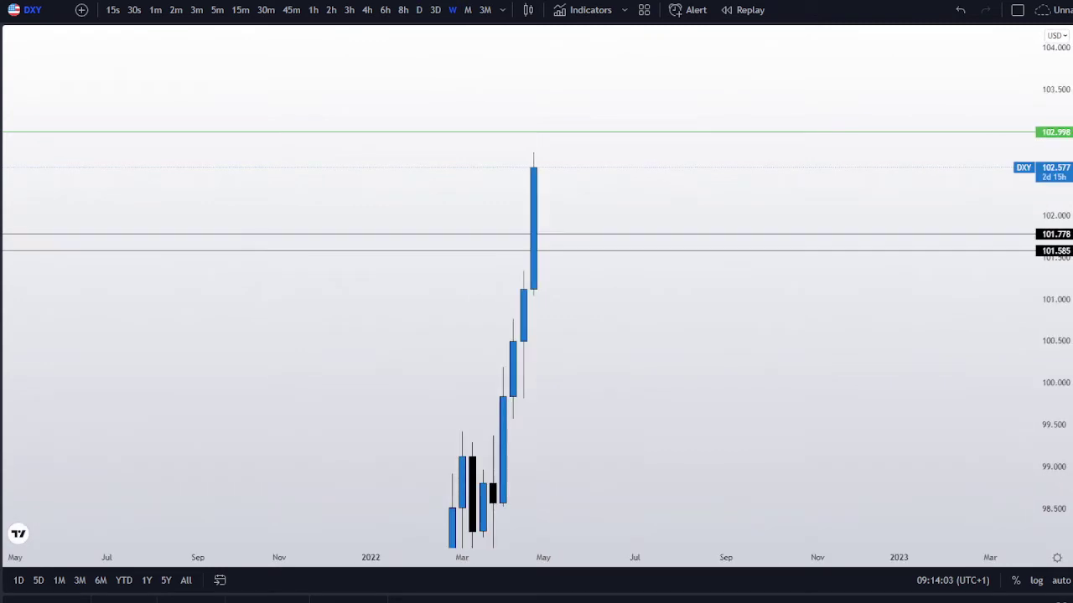
scroll(963, 407, down, 5)
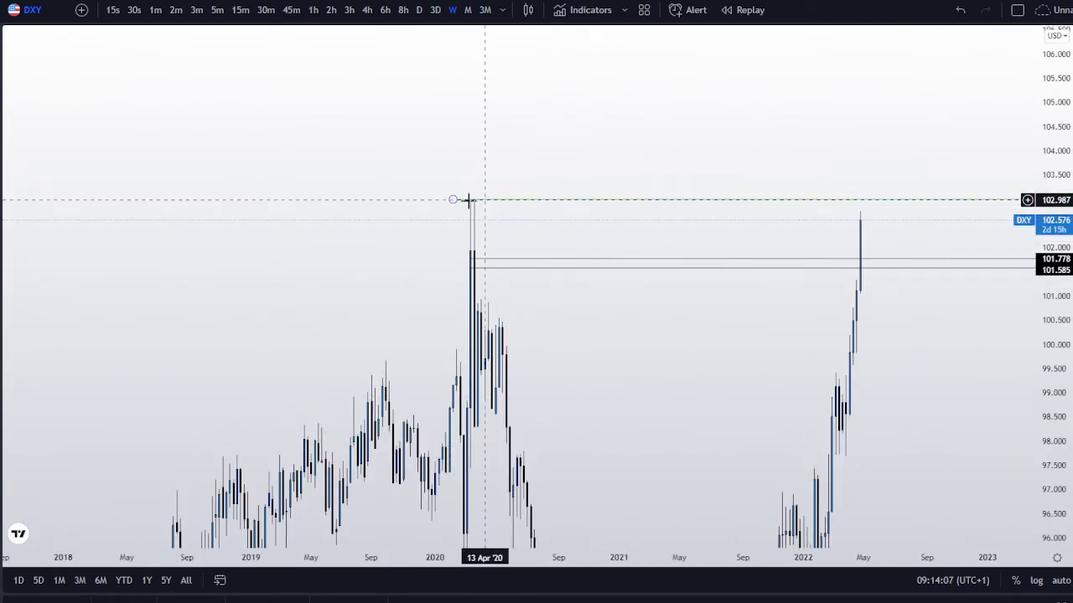
drag(1054, 349, 949, 507)
drag(922, 435, 914, 367)
scroll(914, 369, down, 3)
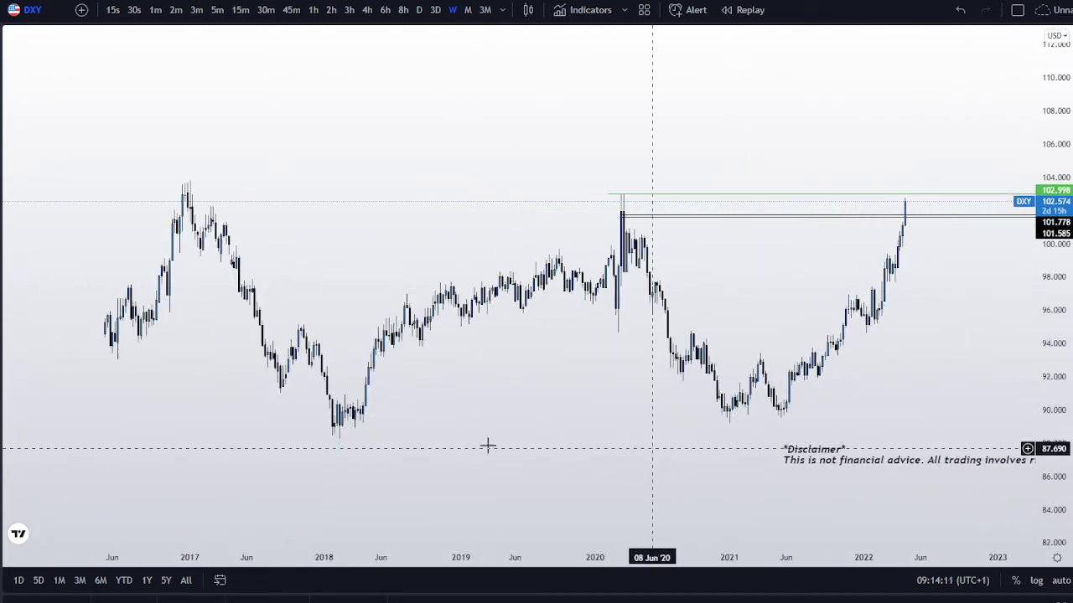
Circle the 2018 lows, the 2020 high, the 2021 lows and the area above the 102.998 line with freehand brush strokes.
click(1, 121)
click(21, 118)
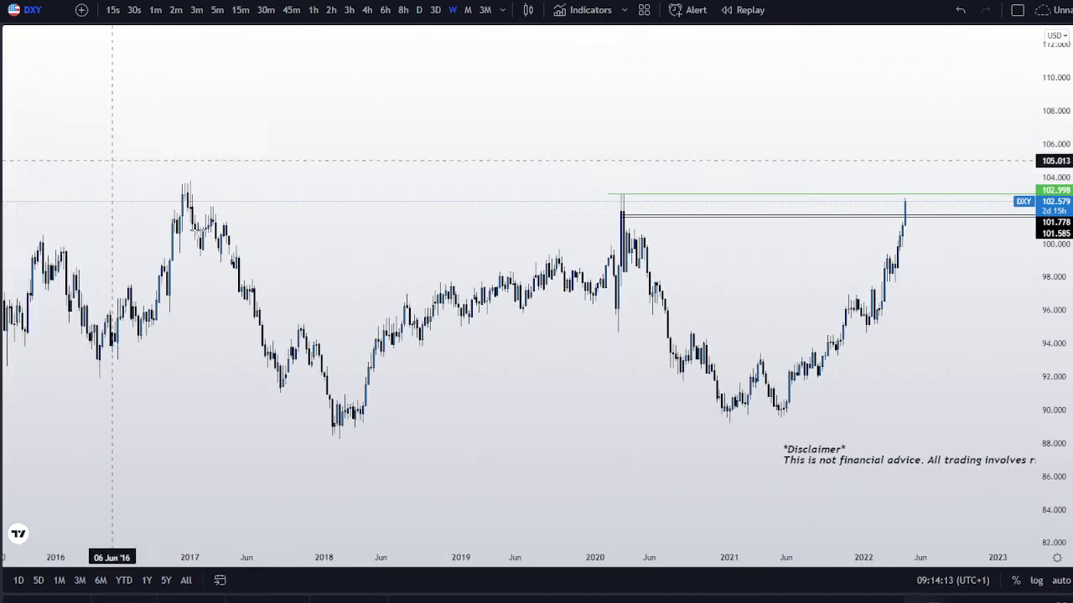
mouse_move(344, 427)
mouse_down()
mouse_move(314, 441)
mouse_move(364, 433)
mouse_move(355, 428)
mouse_up()
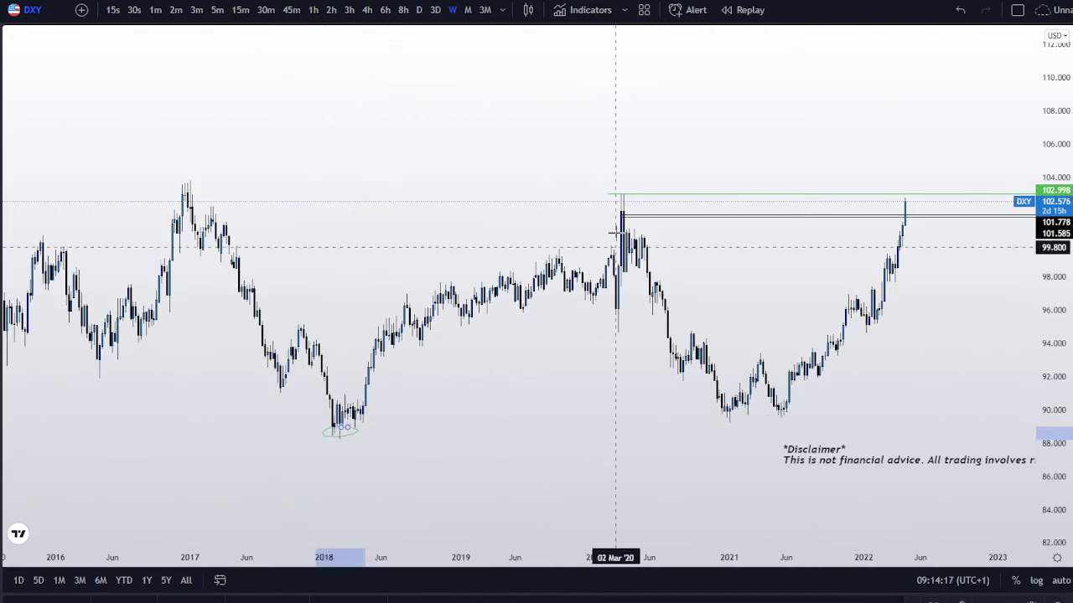
mouse_move(622, 184)
mouse_down()
mouse_move(598, 204)
mouse_move(646, 189)
mouse_move(622, 185)
mouse_up()
mouse_move(755, 410)
mouse_down()
mouse_move(730, 411)
mouse_move(761, 441)
mouse_move(793, 421)
mouse_move(750, 412)
mouse_up()
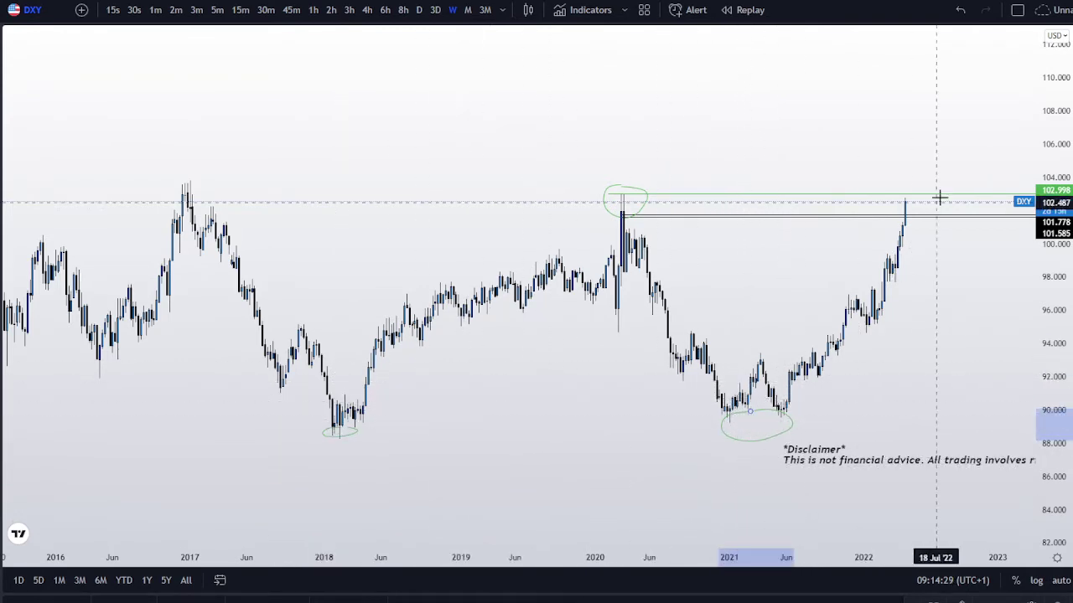
mouse_move(934, 156)
mouse_down()
mouse_move(965, 176)
mouse_move(961, 188)
mouse_move(950, 159)
mouse_up()
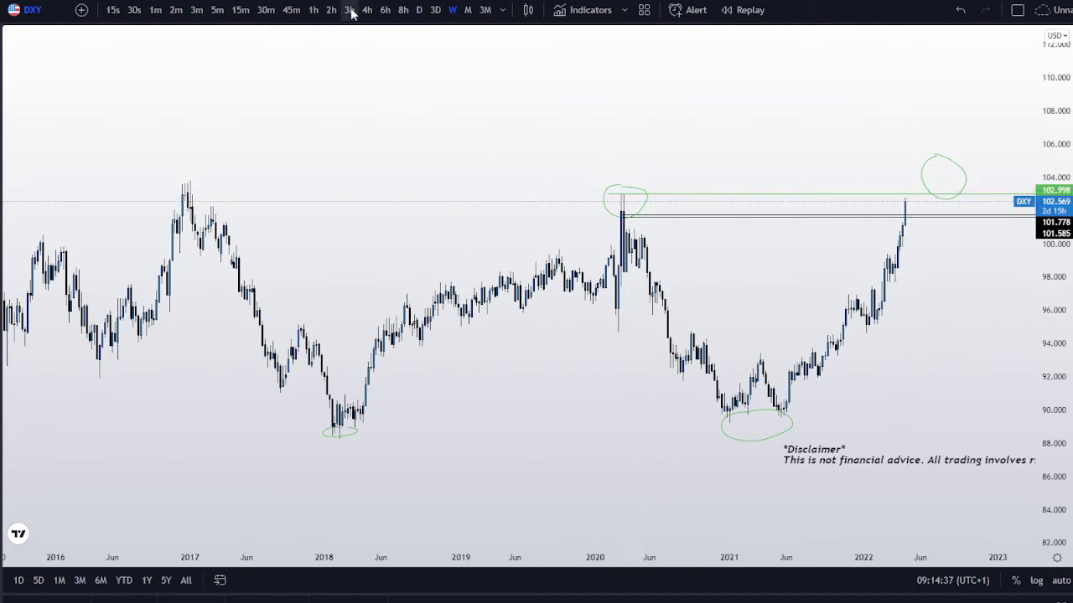
Switch to the 1-hour timeframe and examine the shaded zones and the arrows projecting a pullback and a rise to 102.998.
click(312, 10)
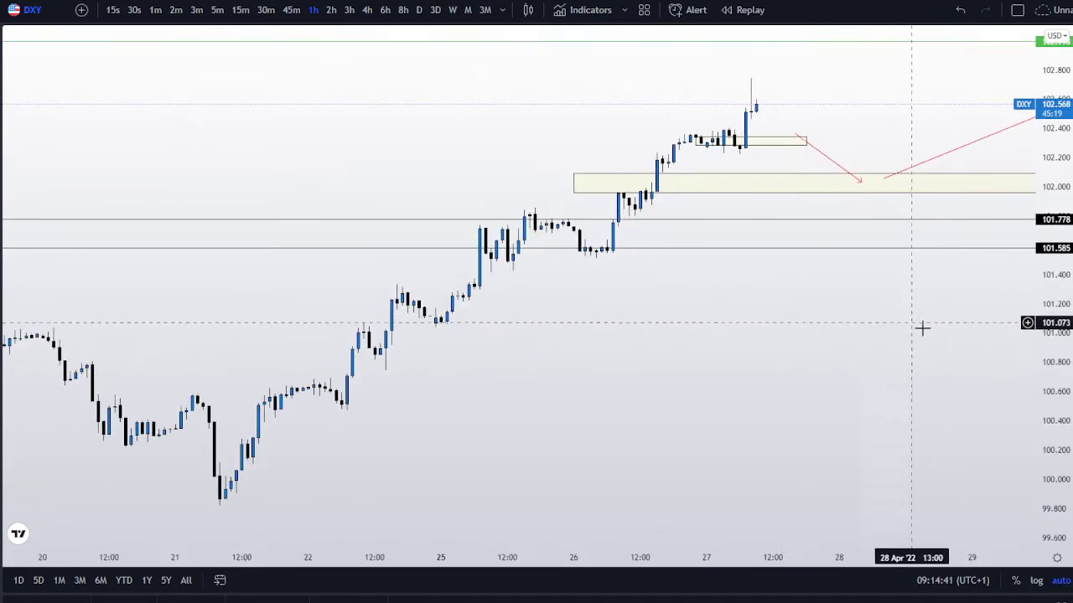
scroll(918, 336, up, 3)
scroll(906, 382, down, 5)
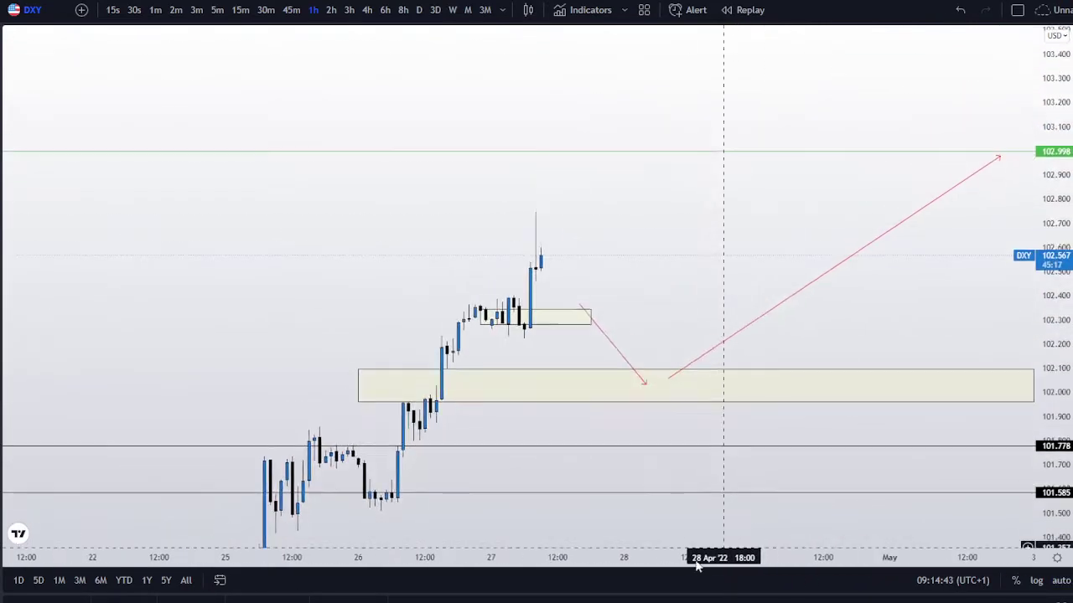
drag(484, 321, 444, 274)
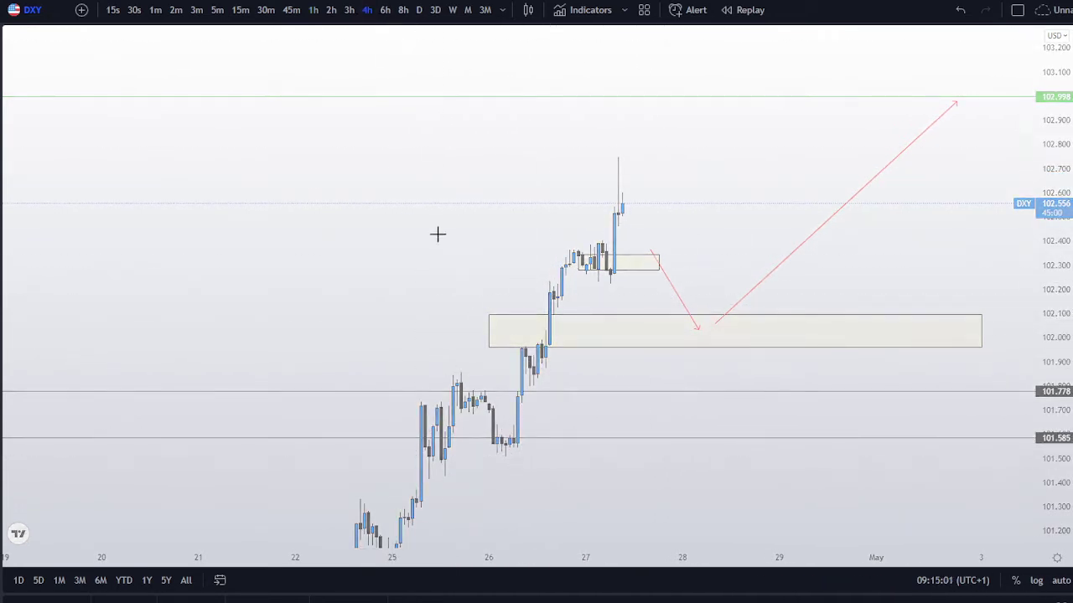
Switch to the 4-hour timeframe, examine the candles within both shaded zones, and dismiss the advertisement.
drag(438, 251, 992, 257)
scroll(867, 423, up, 2)
scroll(845, 415, up, 1)
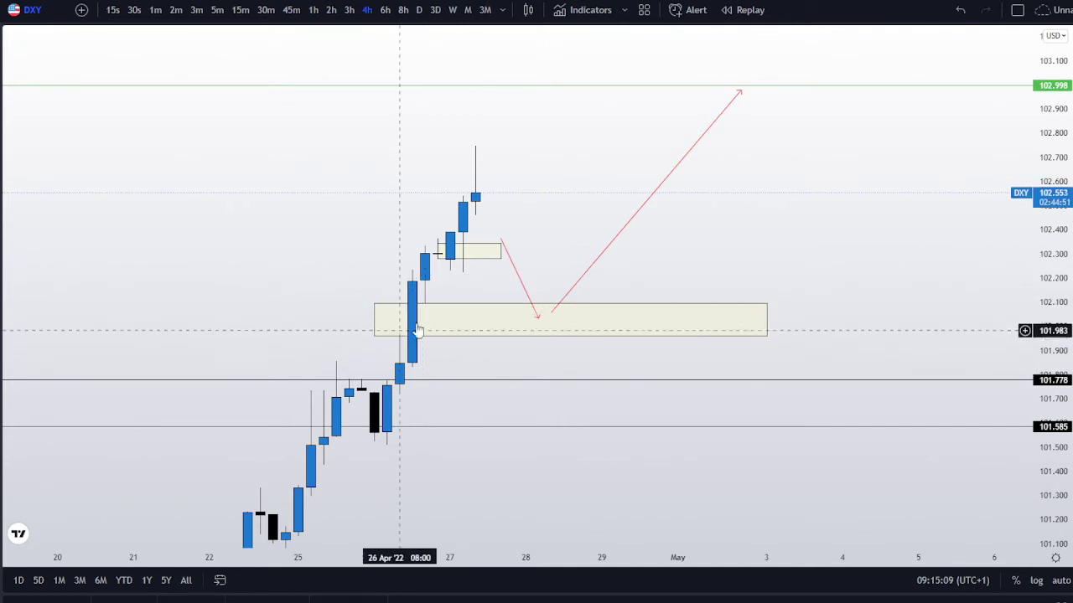
drag(718, 277, 858, 278)
drag(1024, 423, 1030, 337)
drag(704, 237, 704, 266)
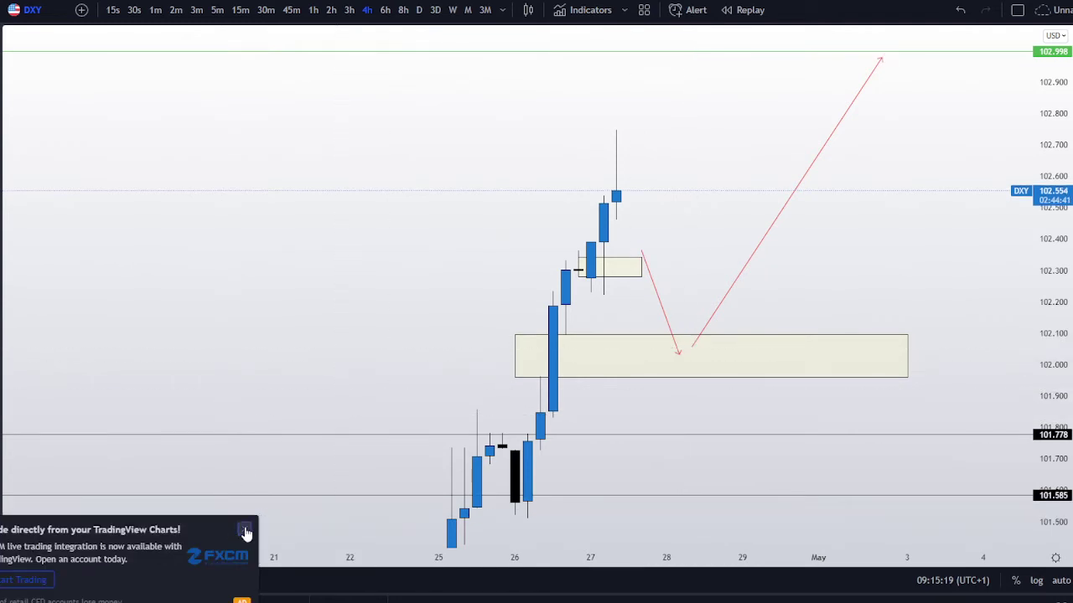
click(244, 530)
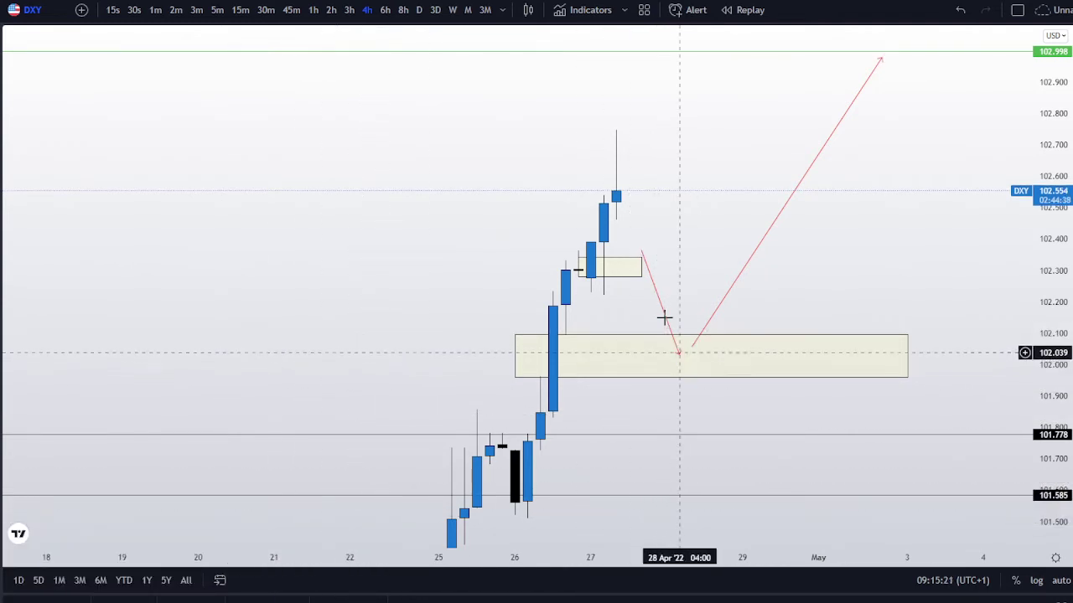
On the 15-minute timeframe, adjust the small shaded zone so its lower-left corner sits at 26 Apr 23:00 and 102.276.
click(239, 10)
drag(833, 268, 593, 211)
scroll(611, 213, down, 4)
drag(1054, 415, 1058, 113)
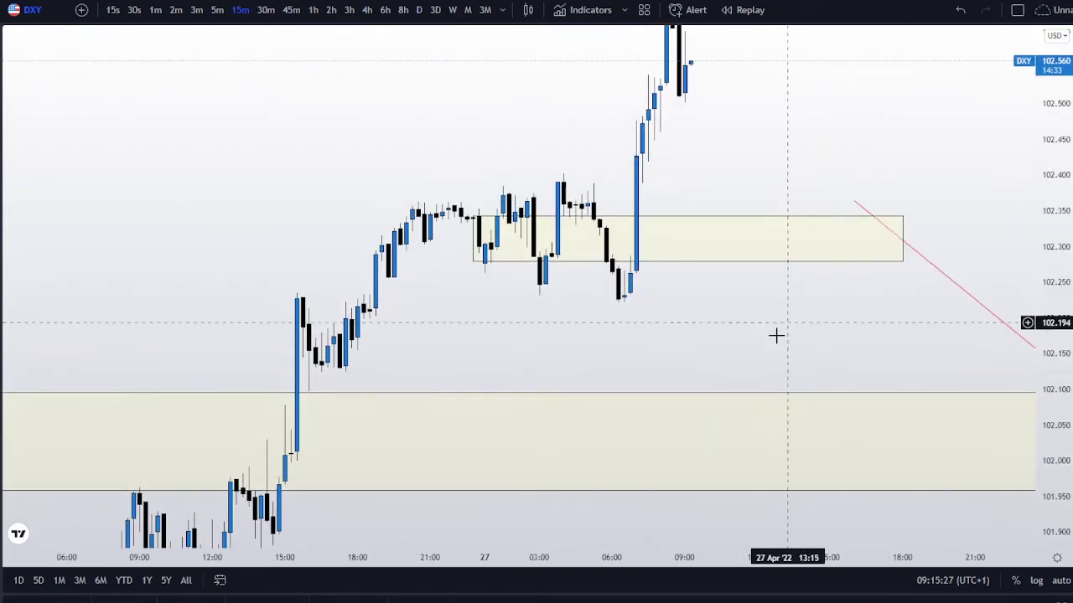
drag(776, 335, 671, 378)
click(346, 263)
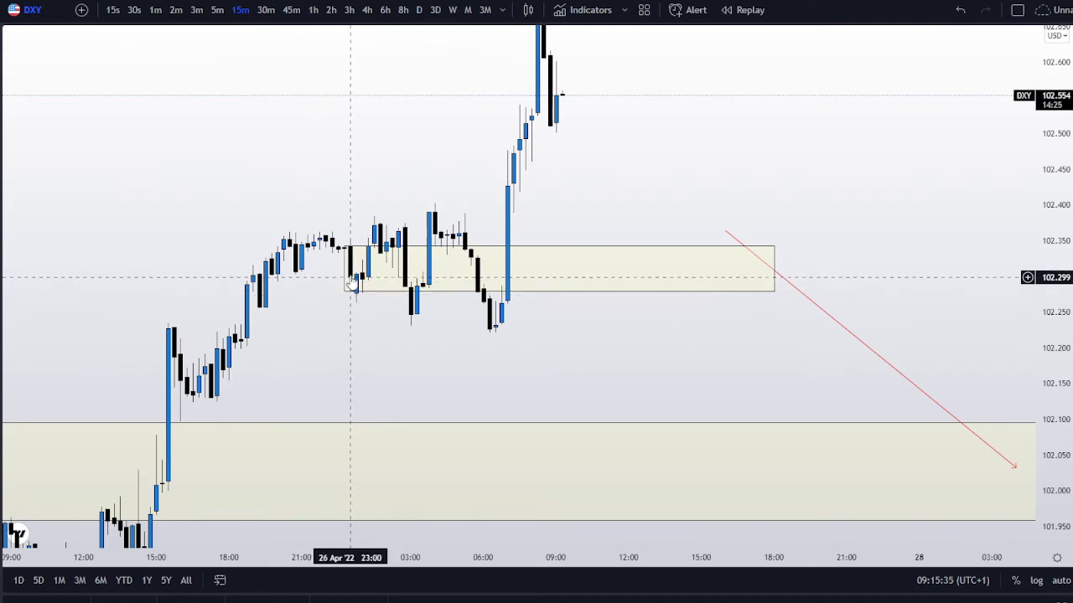
drag(358, 298, 351, 294)
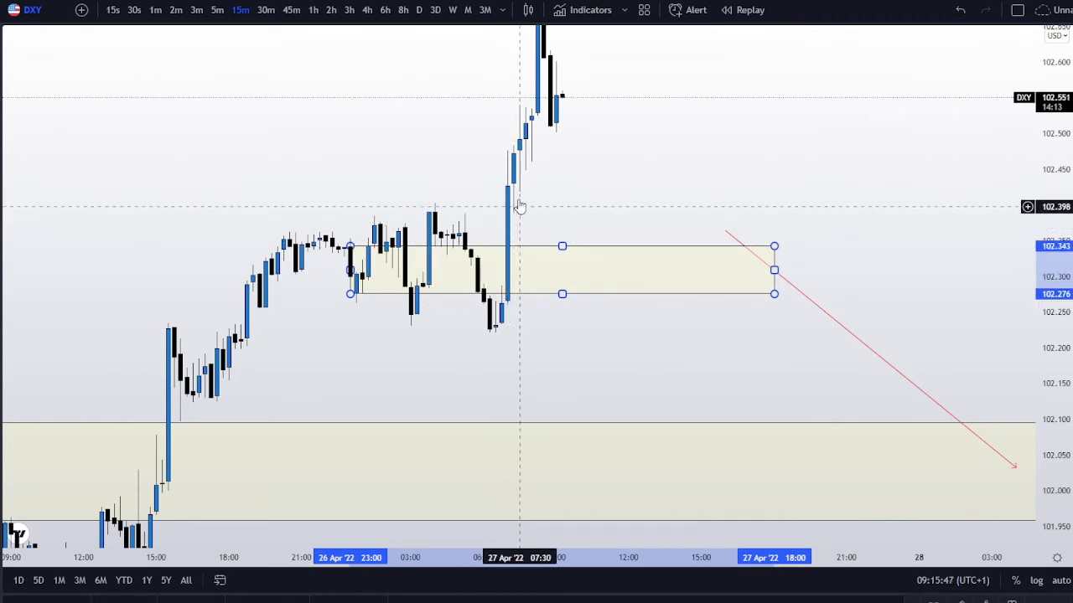
Examine the 15-minute price action against both shaded zones and the projected pullback and recovery arrows.
drag(642, 160, 574, 260)
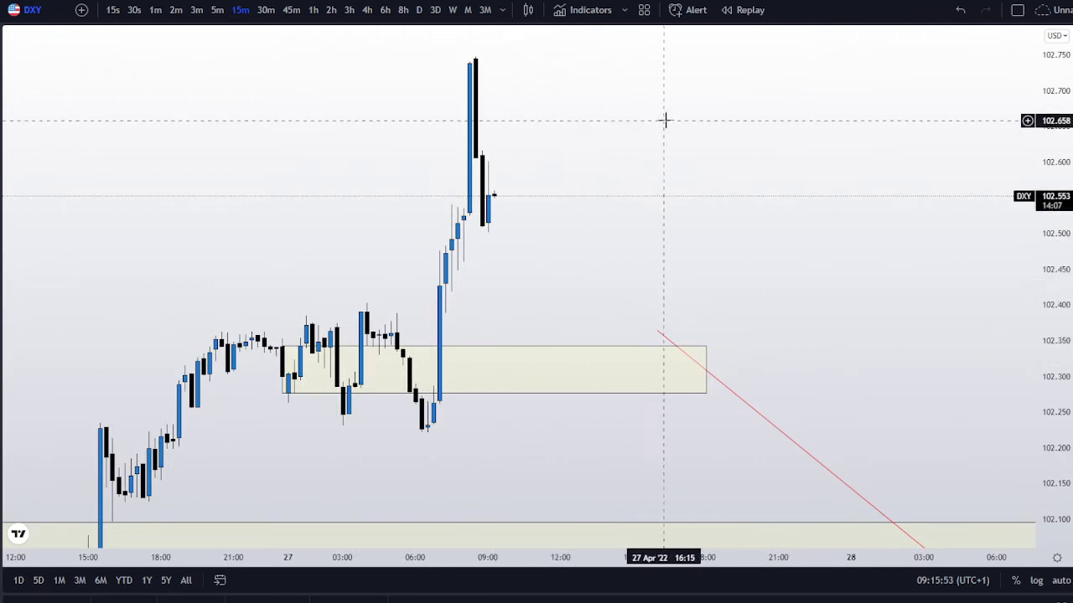
scroll(707, 304, down, 2)
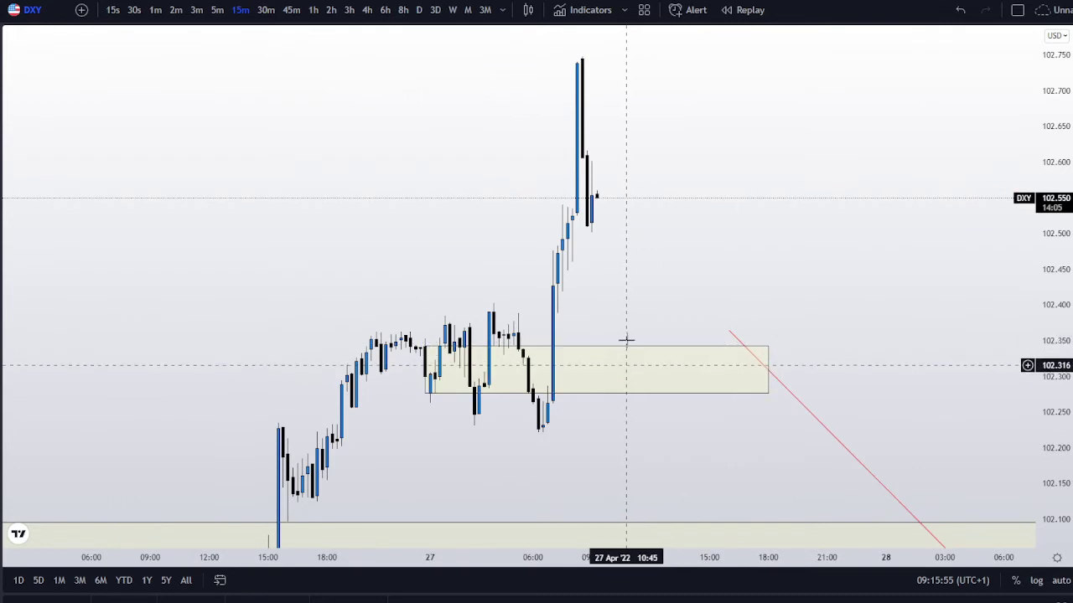
drag(675, 426, 605, 279)
scroll(865, 428, down, 2)
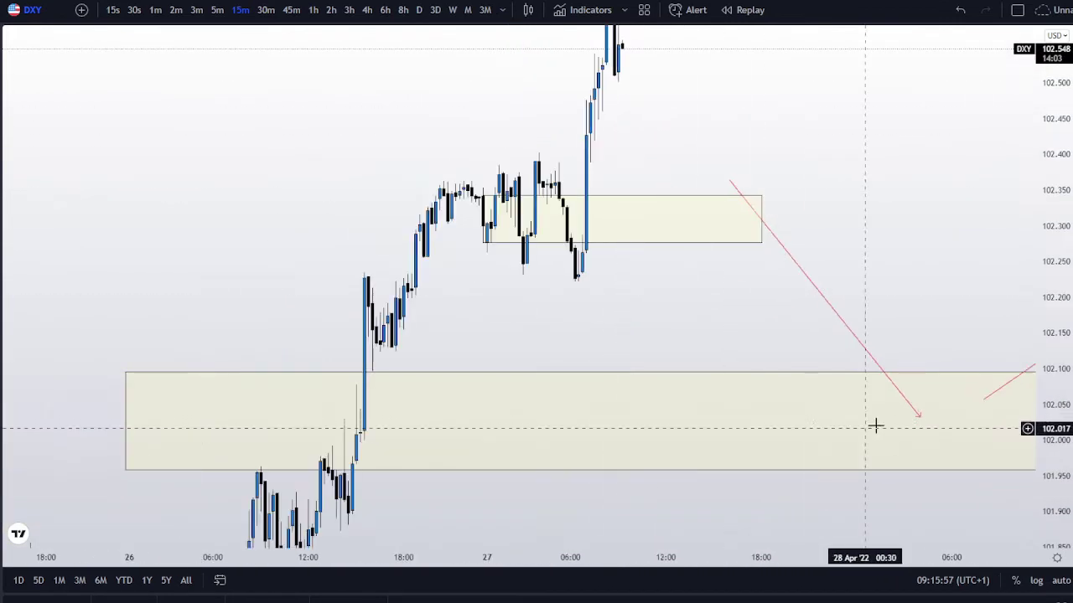
drag(920, 410, 860, 376)
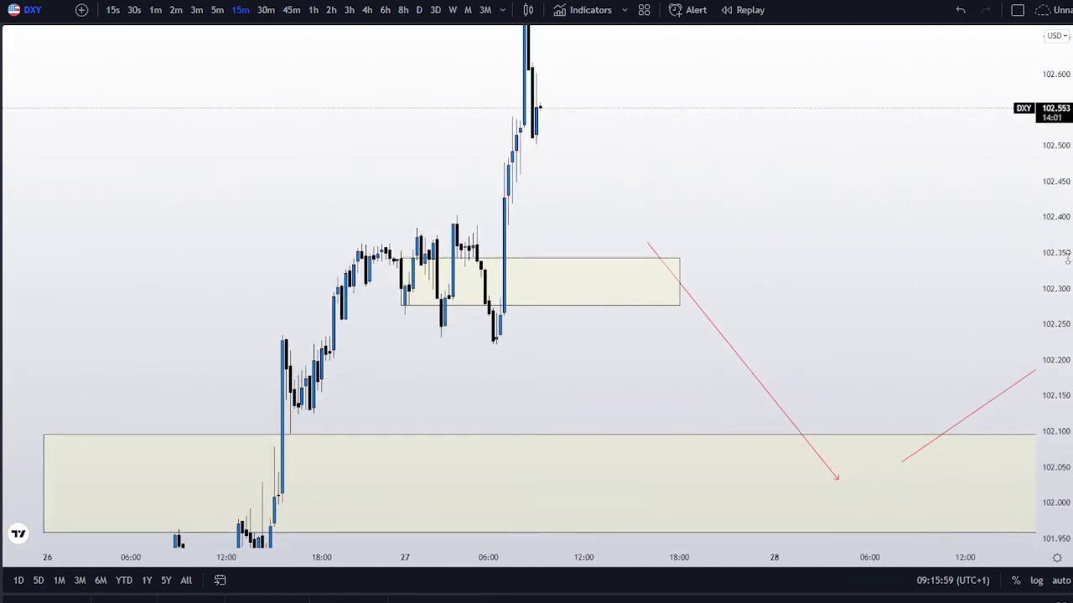
scroll(1003, 431, down, 2)
scroll(908, 276, down, 2)
drag(907, 275, 693, 297)
scroll(807, 256, down, 2)
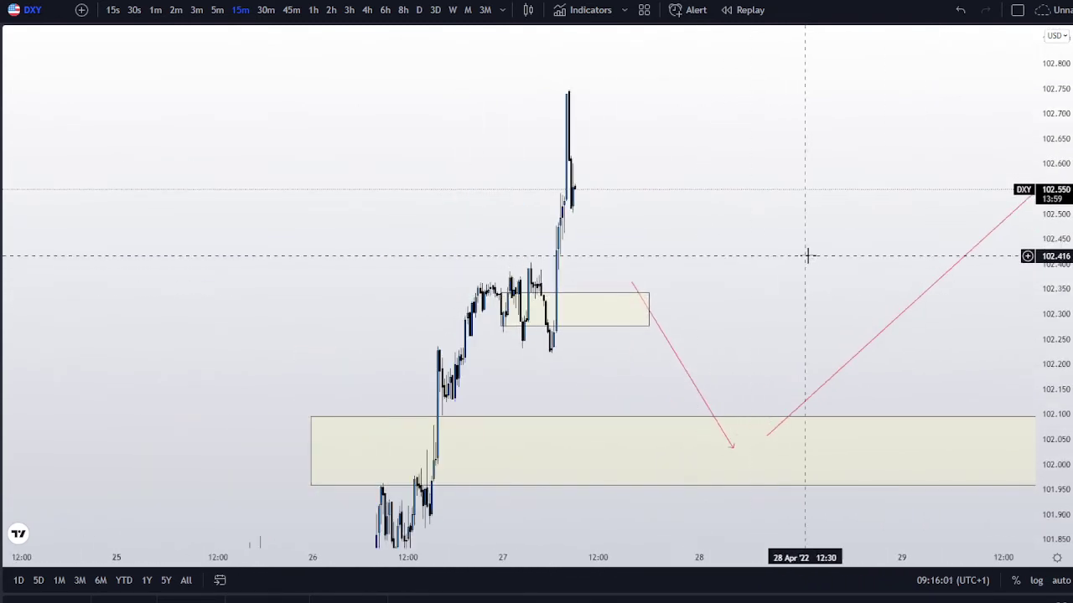
drag(807, 255, 761, 280)
scroll(603, 270, up, 2)
drag(604, 271, 737, 271)
scroll(688, 282, up, 2)
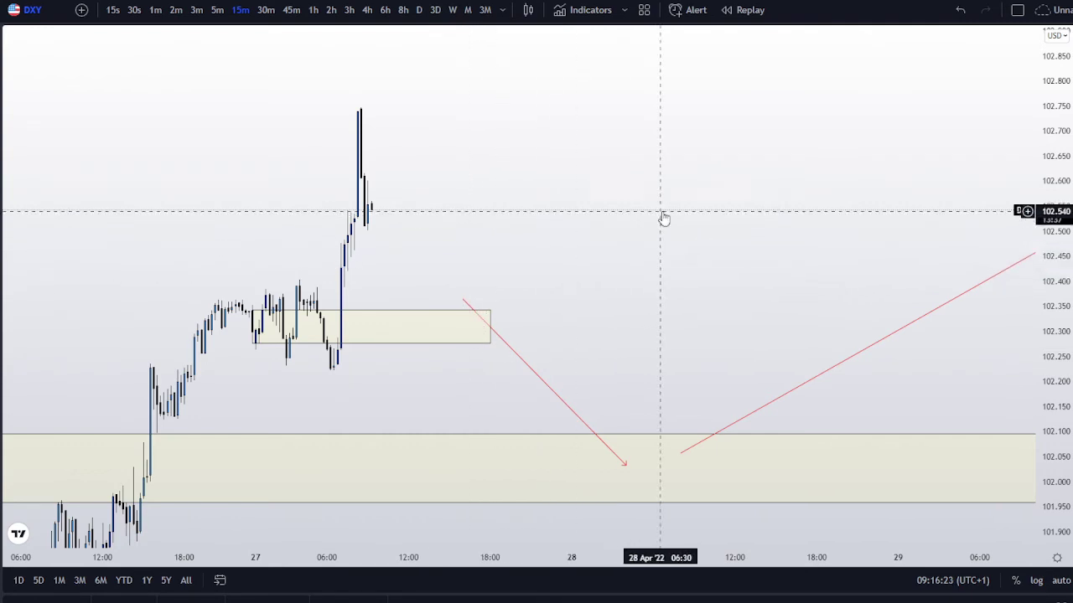
Check the distance from the current price up to the 102.998 line and back down to the shaded zones.
scroll(708, 165, down, 3)
drag(709, 165, 694, 367)
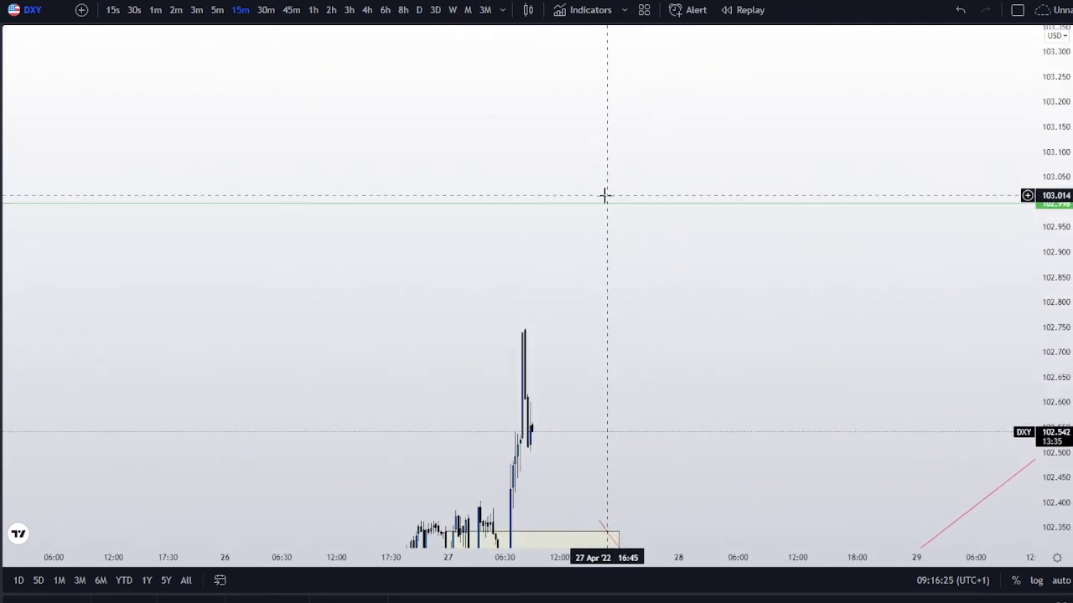
drag(640, 340, 770, 102)
scroll(754, 162, up, 5)
drag(615, 214, 713, 242)
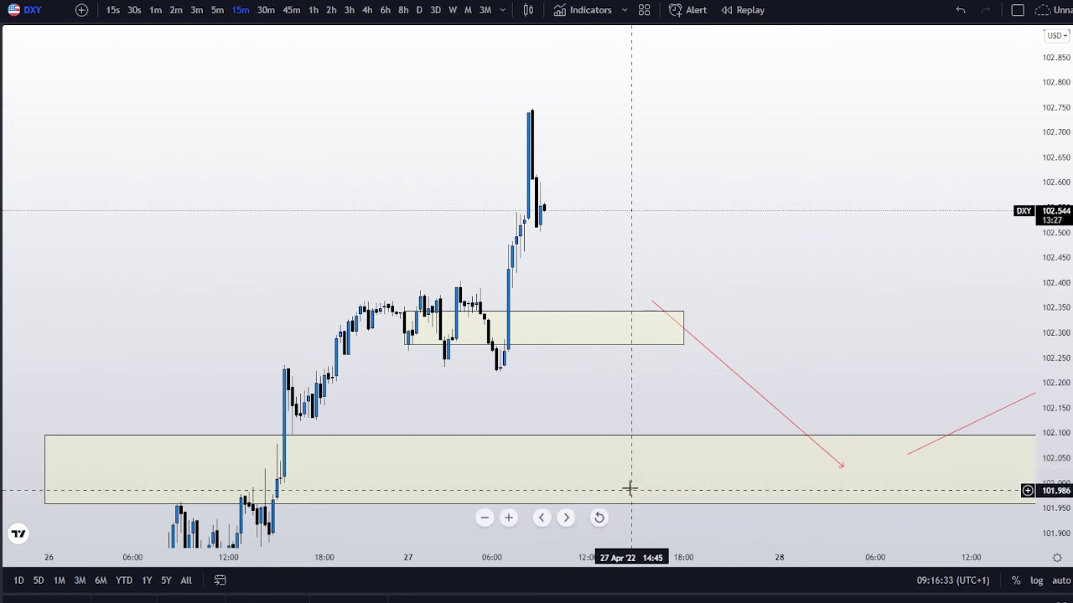
drag(773, 72, 755, 122)
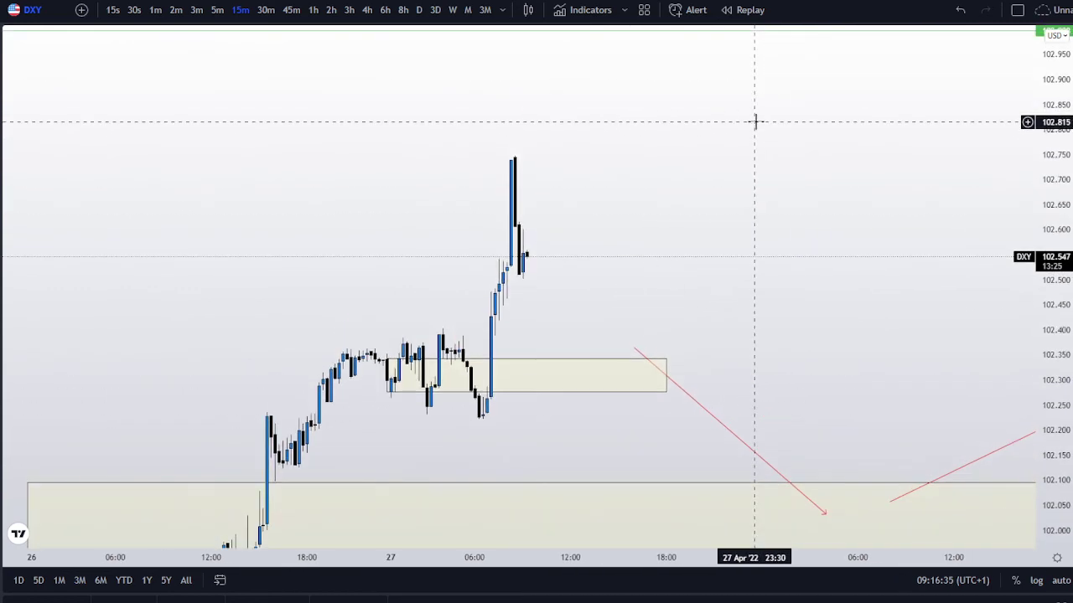